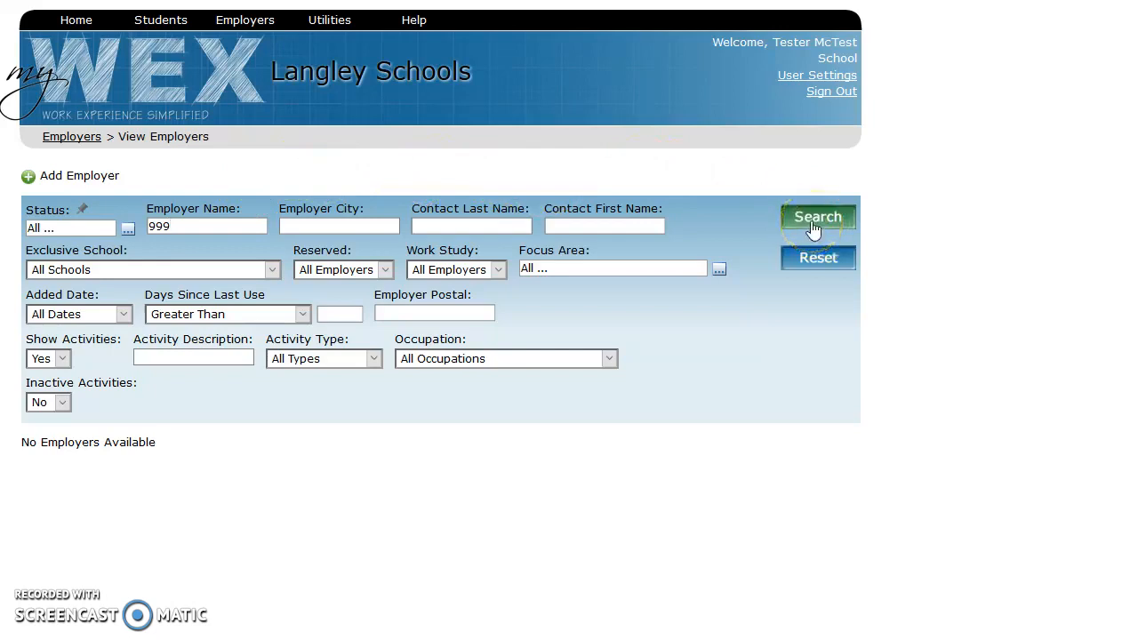
Search the employers for the name 999 and open the details of 999 Books.
click(813, 227)
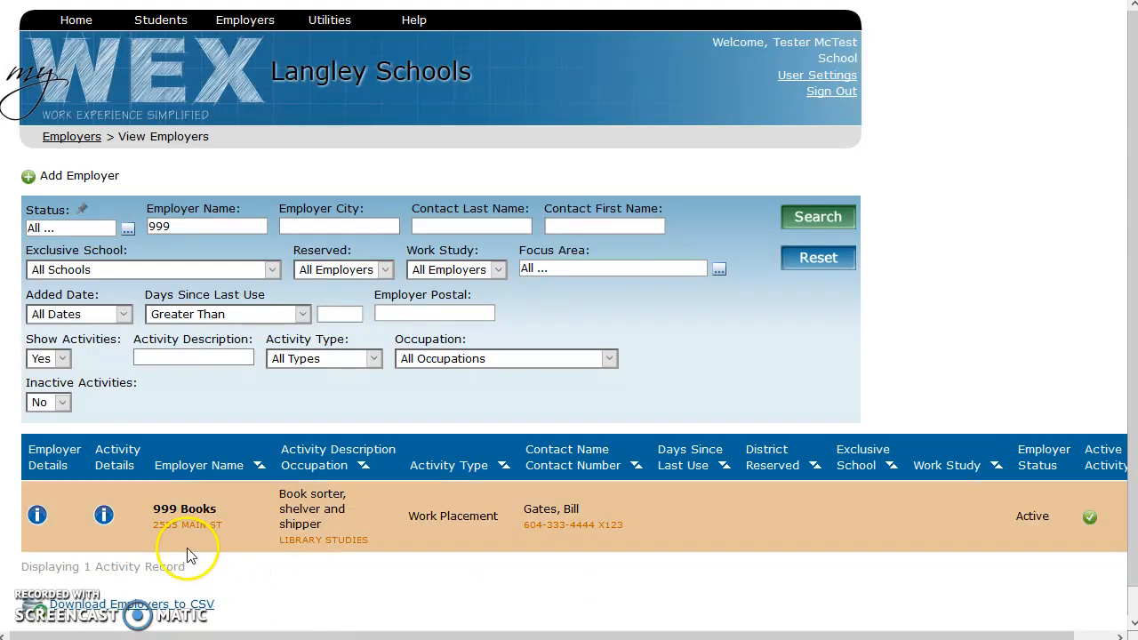
click(38, 515)
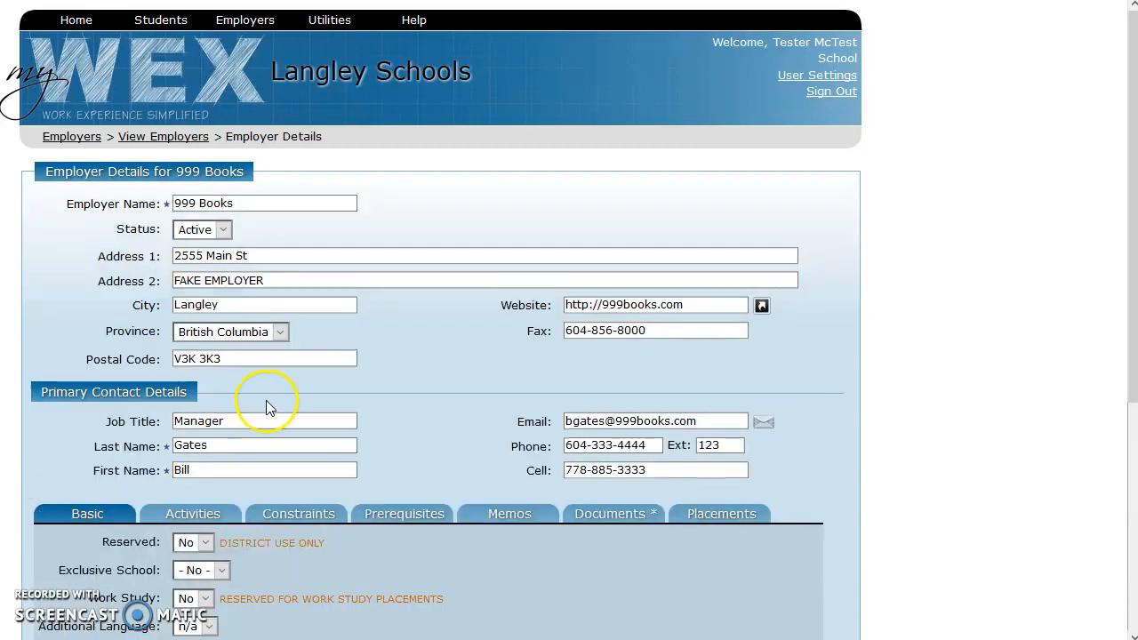
Show the placements of 999 Books and start adding a new placement.
scroll(270, 406, down, 4)
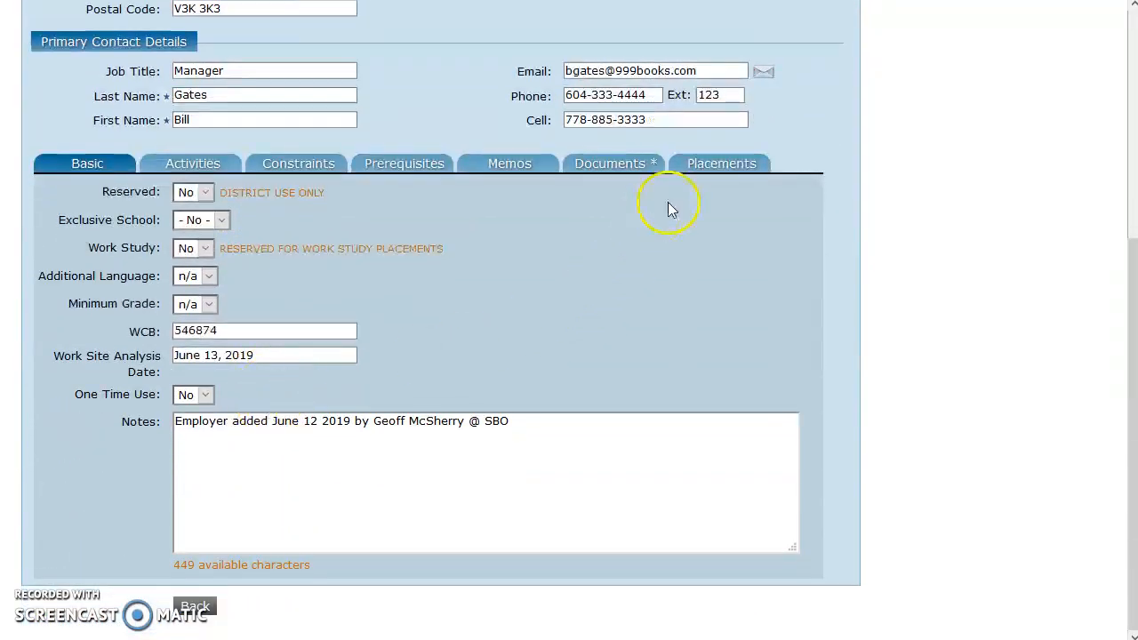
click(704, 167)
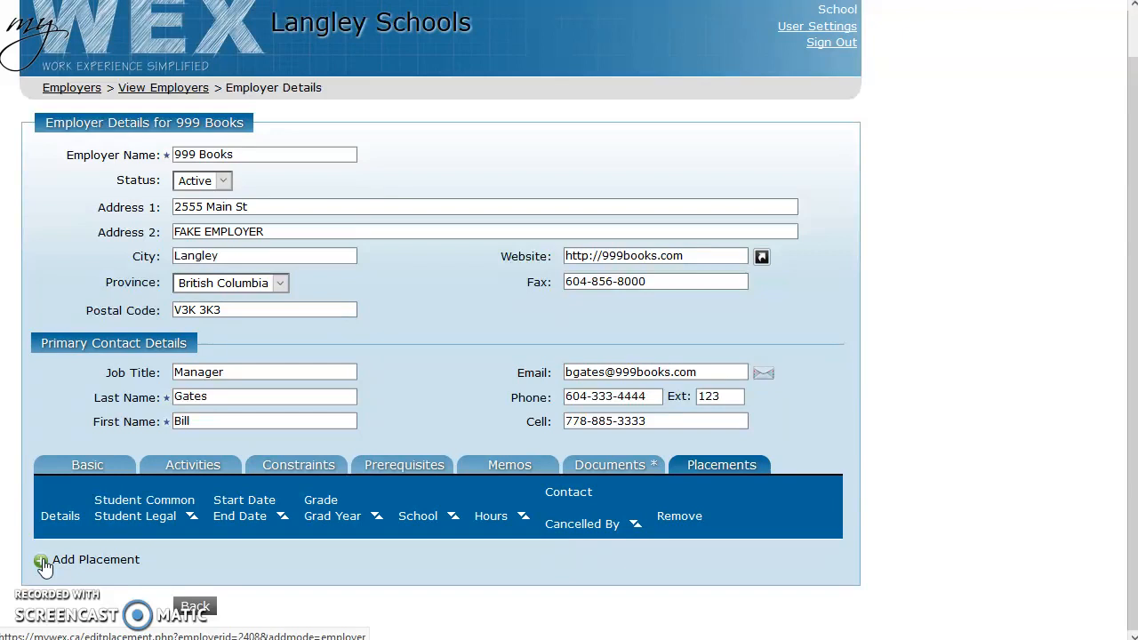
click(44, 564)
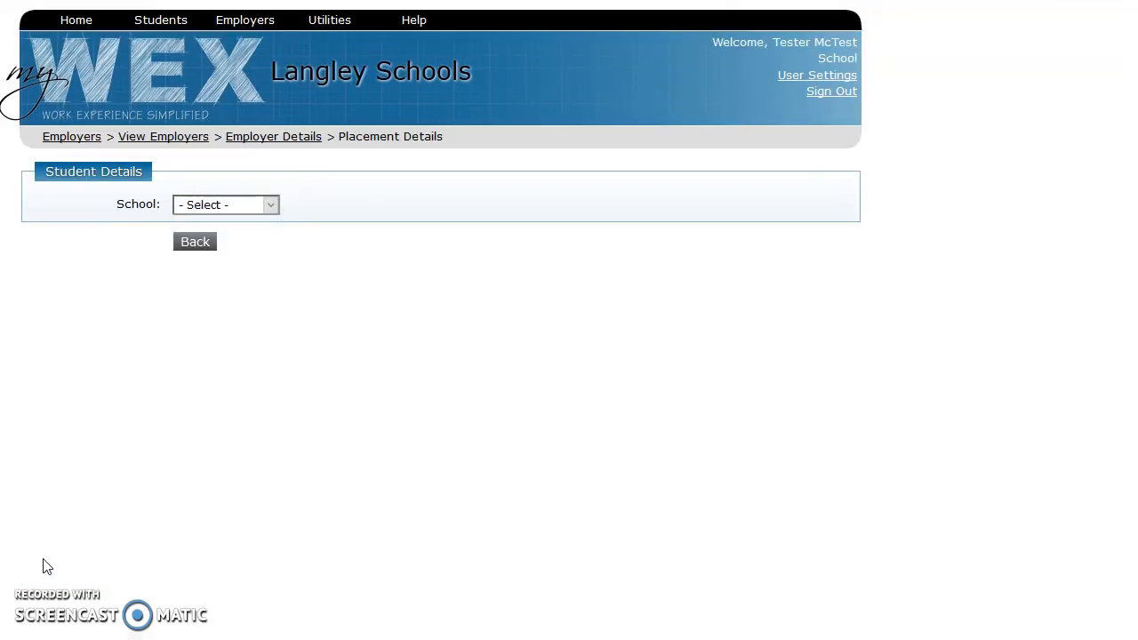
Set the placement's school to Testing School and select the only student listed for it.
click(201, 244)
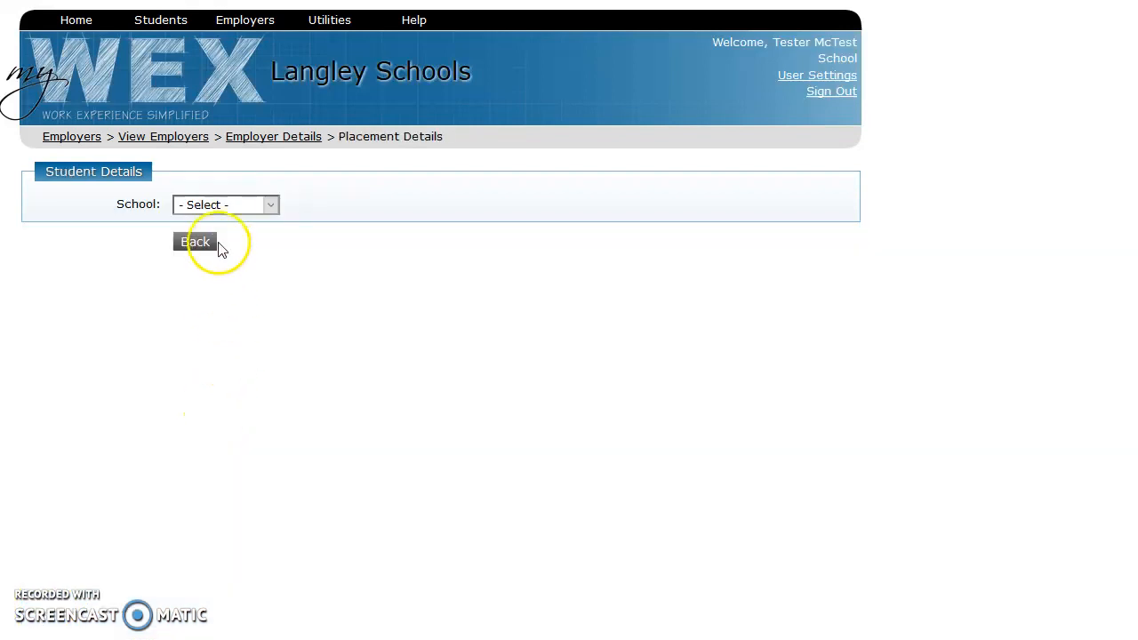
click(225, 206)
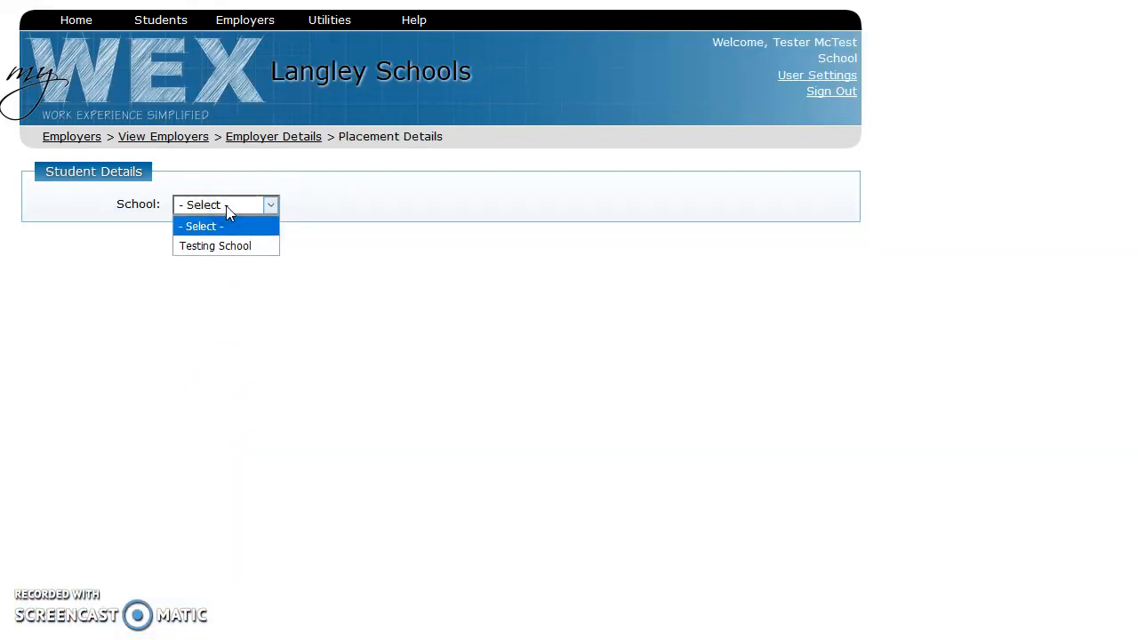
click(237, 252)
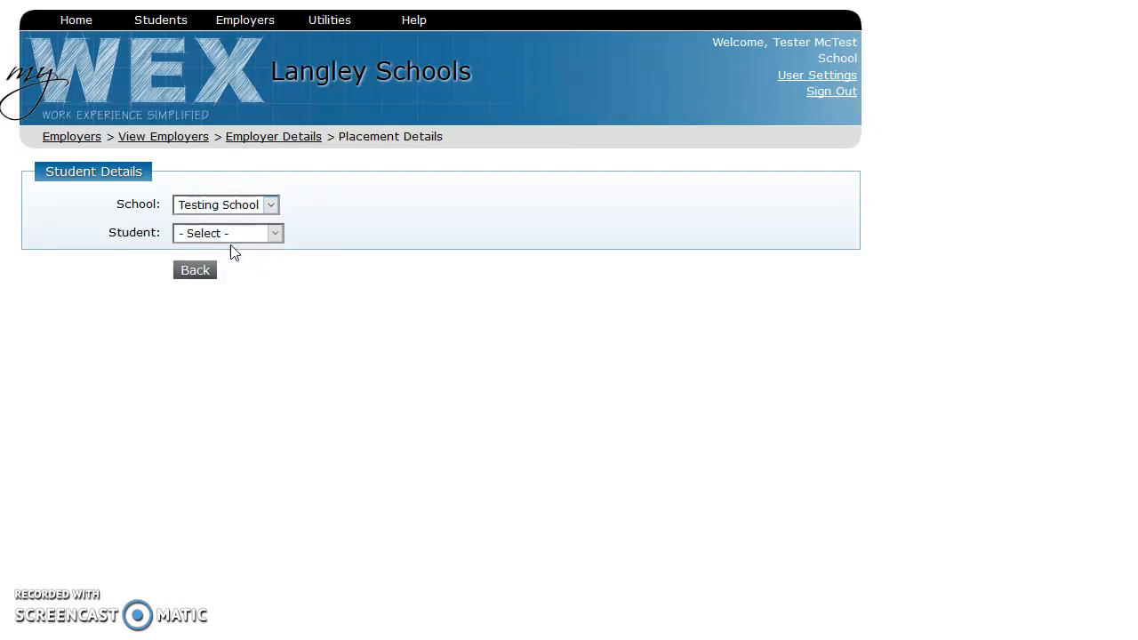
click(238, 238)
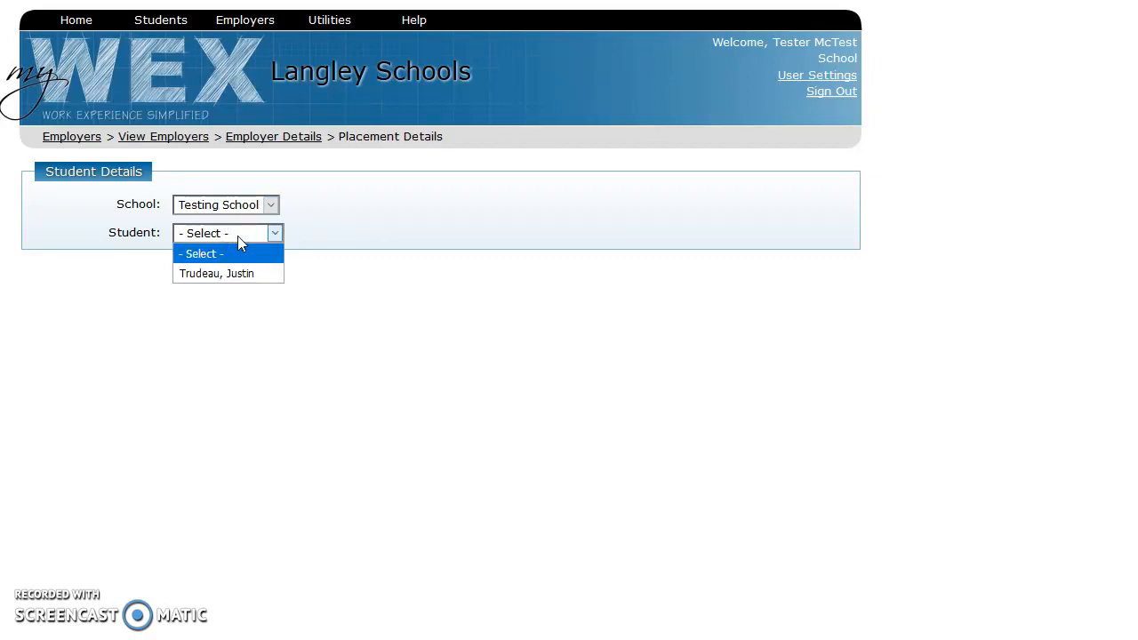
click(248, 269)
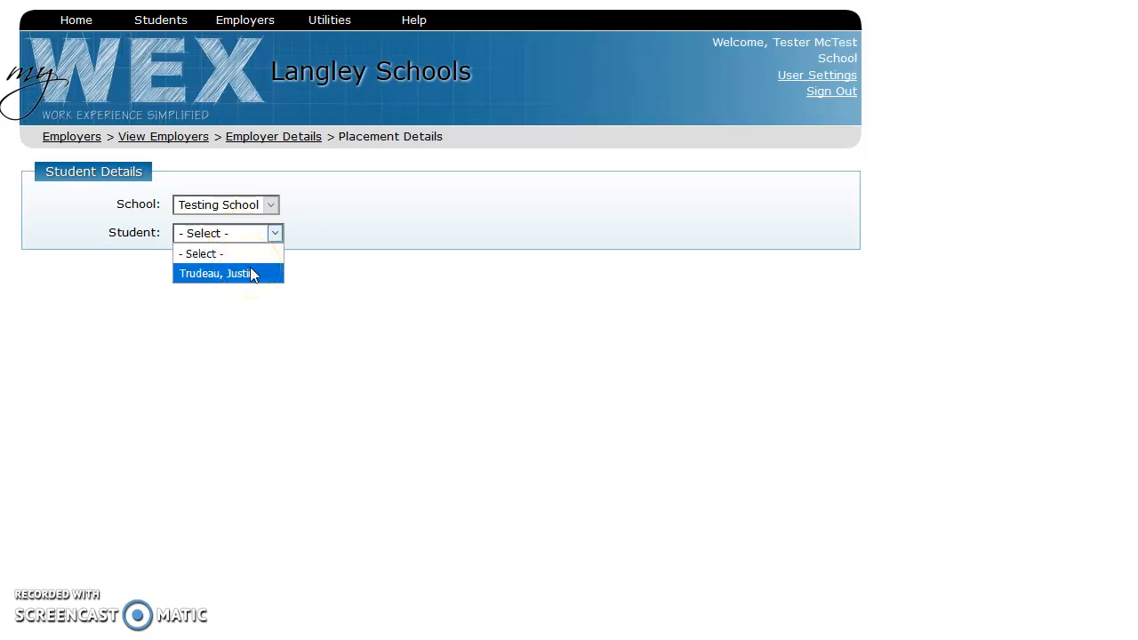
click(260, 279)
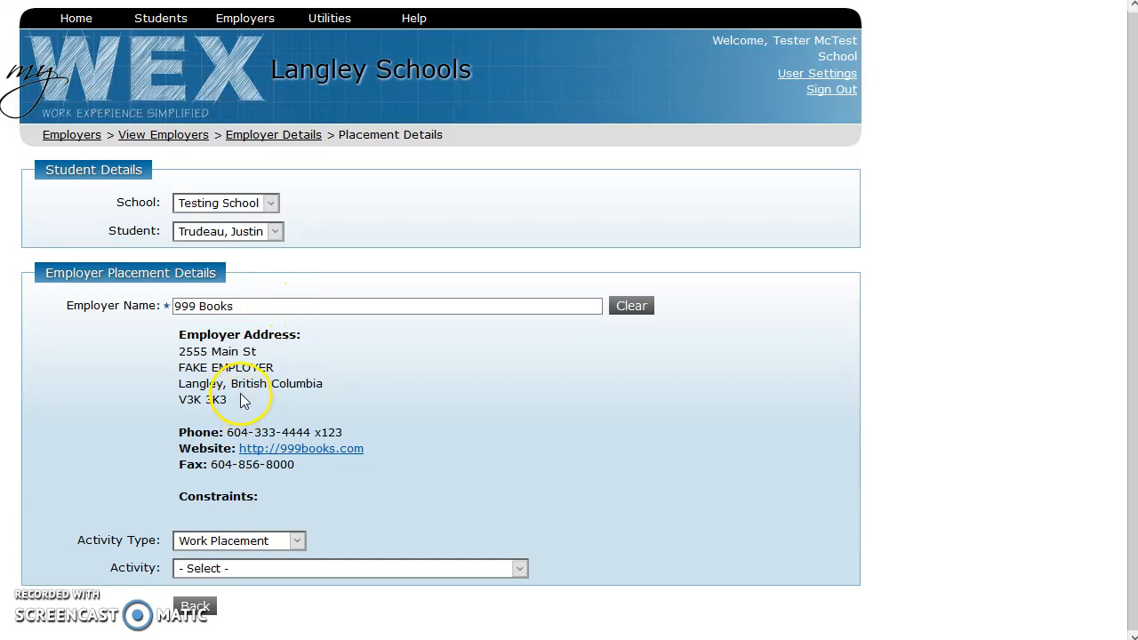
Keep Work Placement as the activity type and choose the "Book sorter, shelver and shipper" activity.
click(223, 543)
click(223, 544)
click(232, 568)
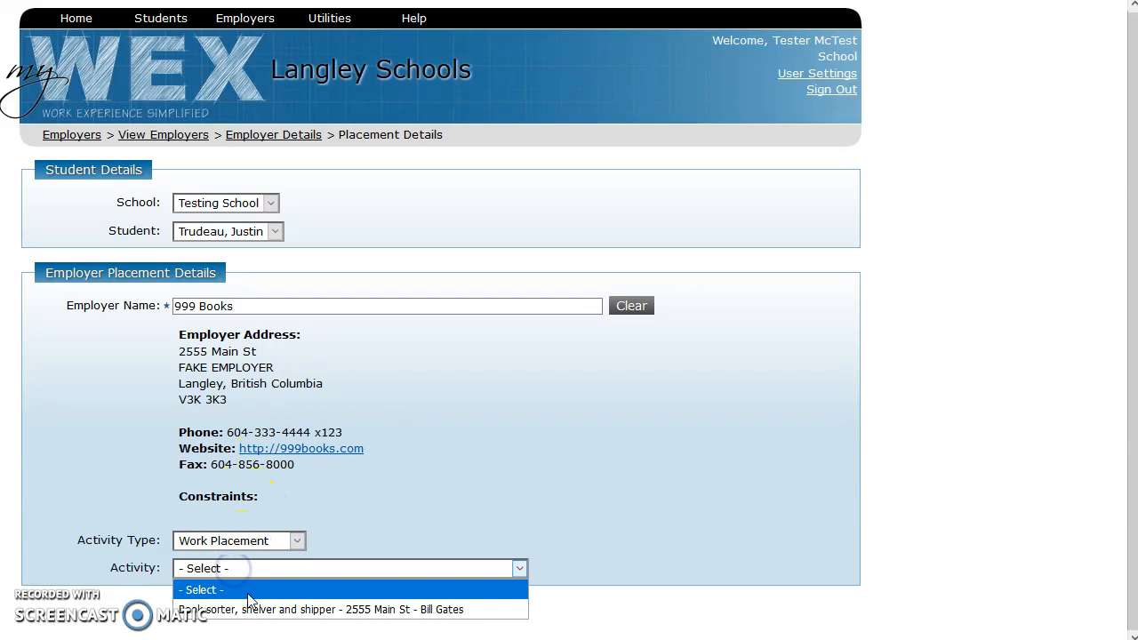
click(296, 612)
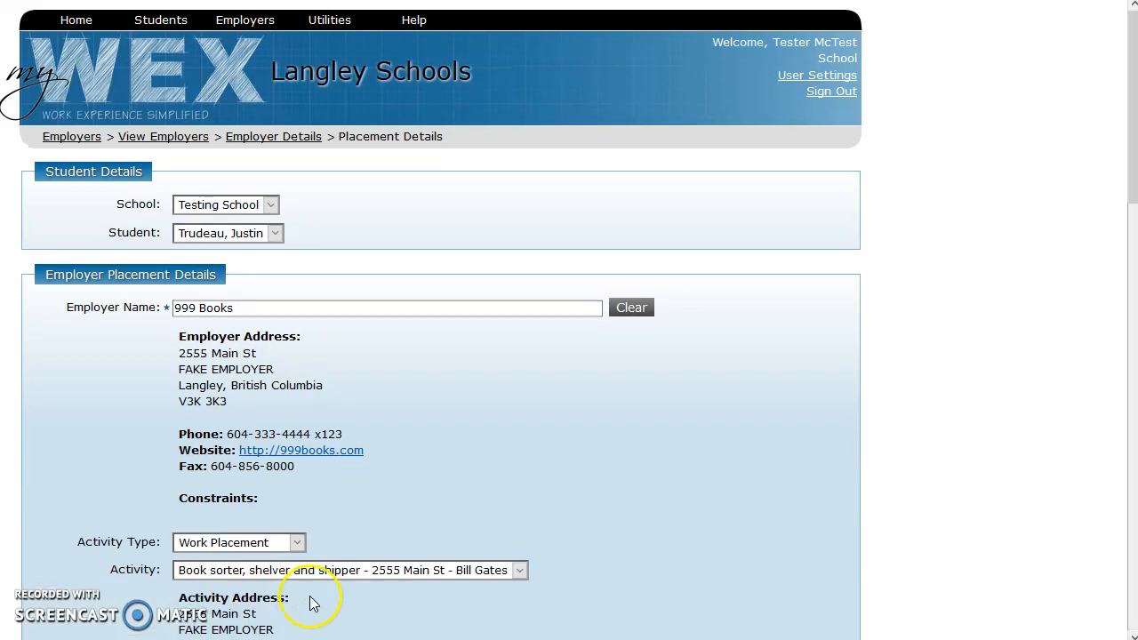
Examine the chosen activity's address, dress code, safety equipment, job duties and contact information, down to the placement details.
scroll(313, 601, down, 1)
scroll(313, 600, down, 5)
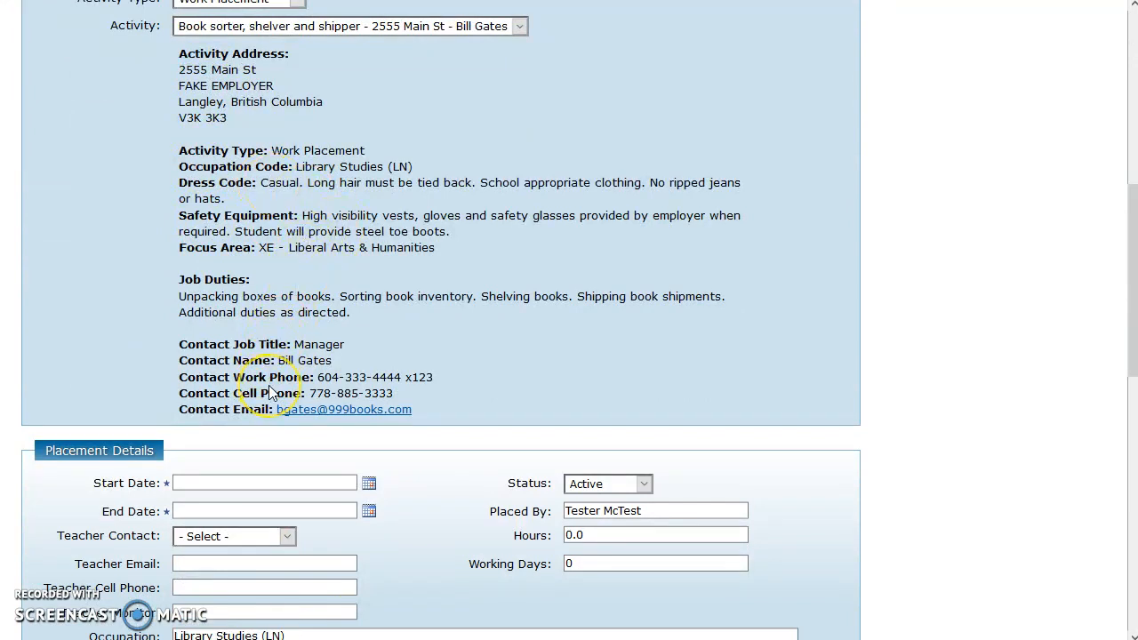
scroll(270, 391, down, 4)
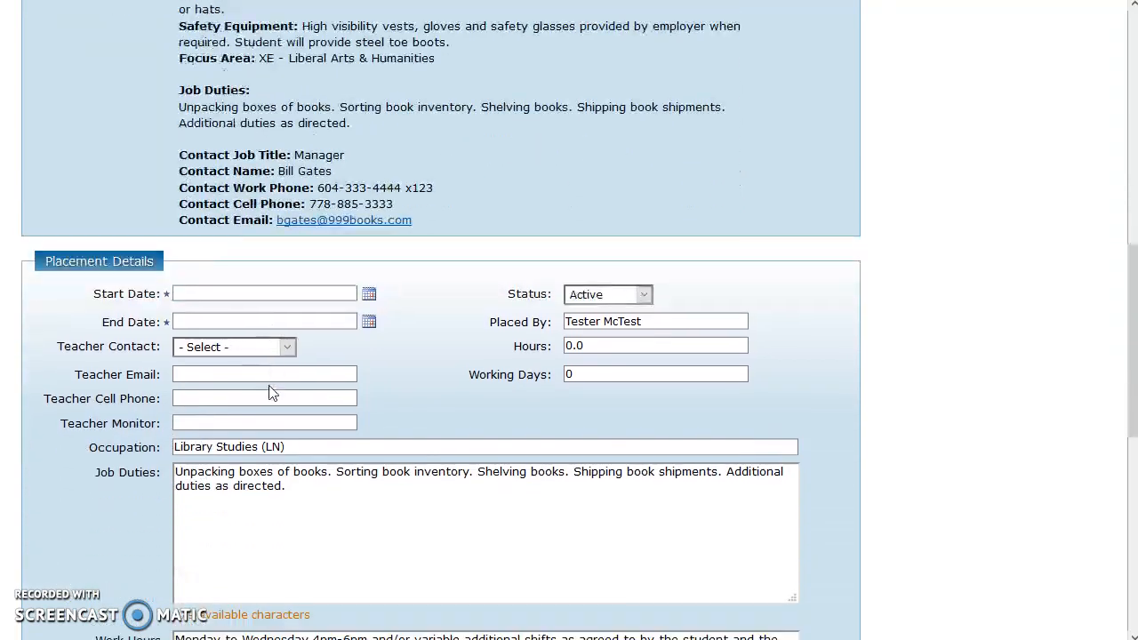
scroll(271, 386, down, 1)
scroll(270, 385, up, 1)
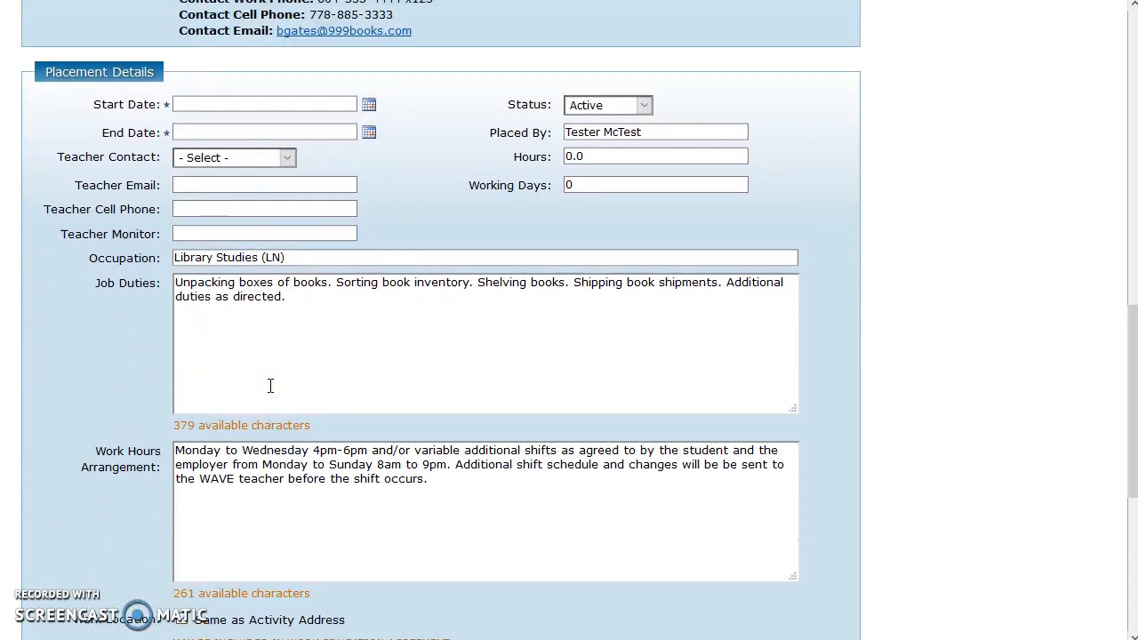
drag(1121, 305, 1122, 321)
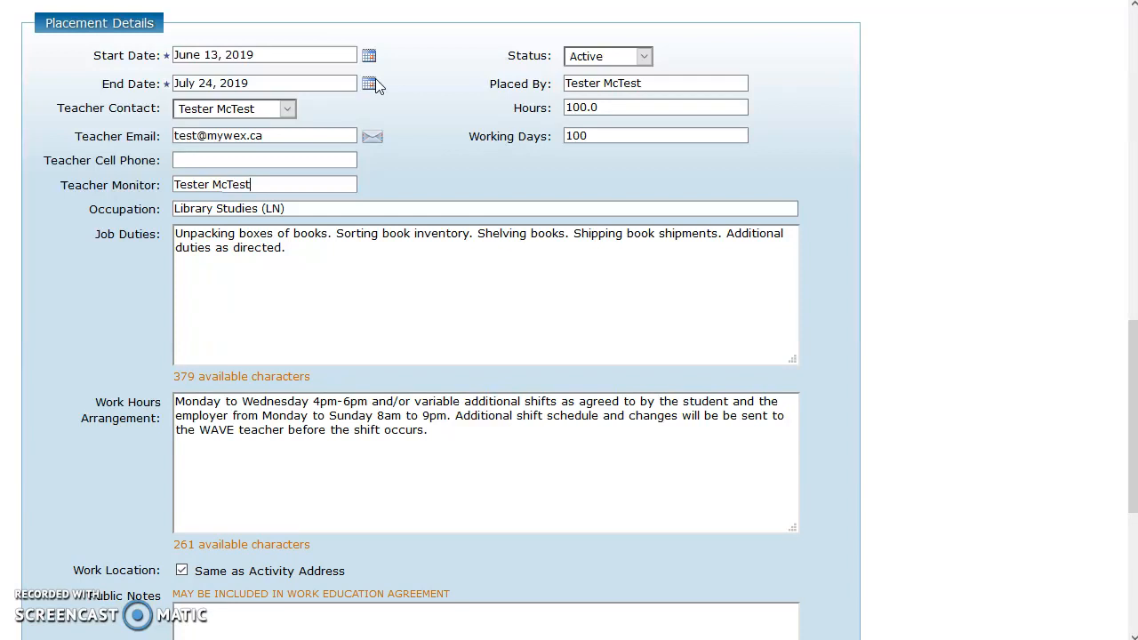
Review the placement's dates, hours, placed-by name, teacher contact and monitor fields, occupation, job duties and work hours arrangement.
click(258, 83)
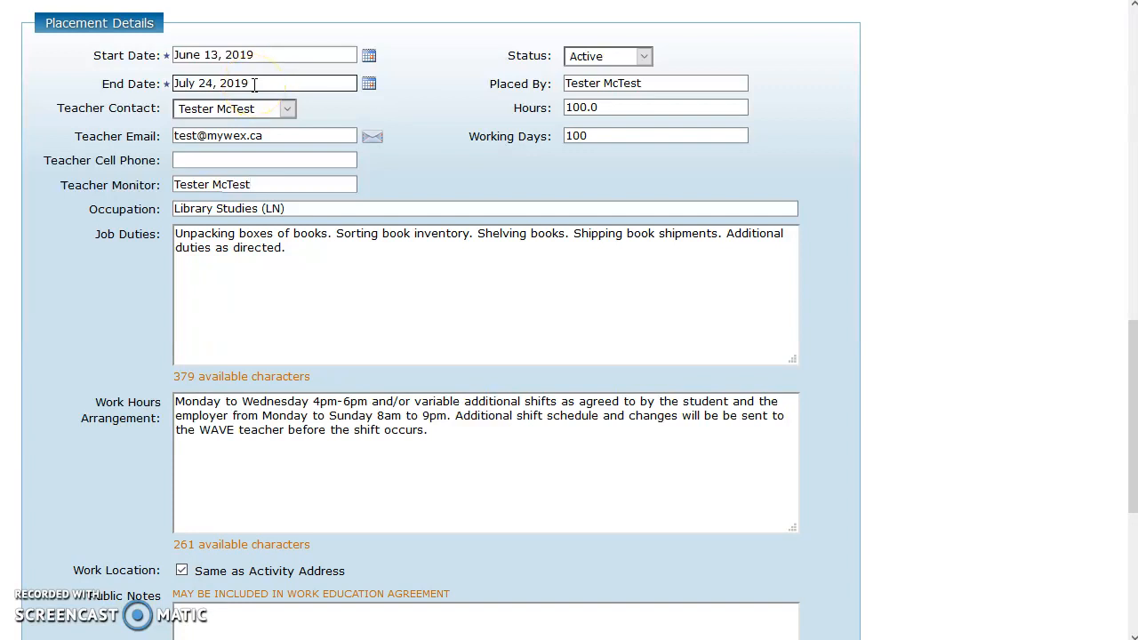
click(472, 105)
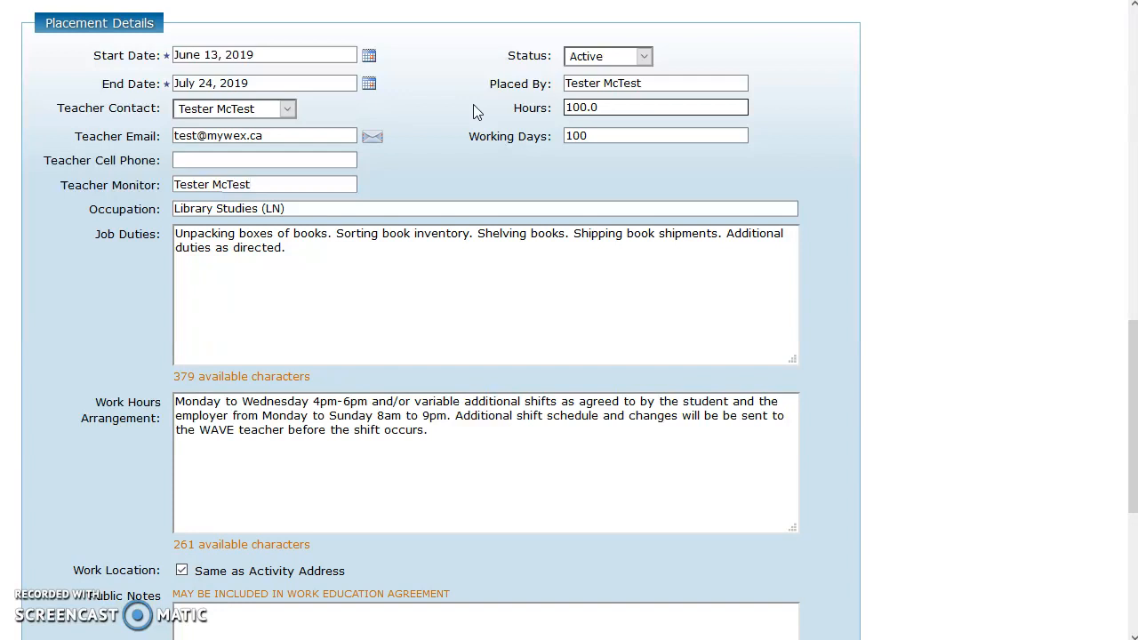
click(691, 78)
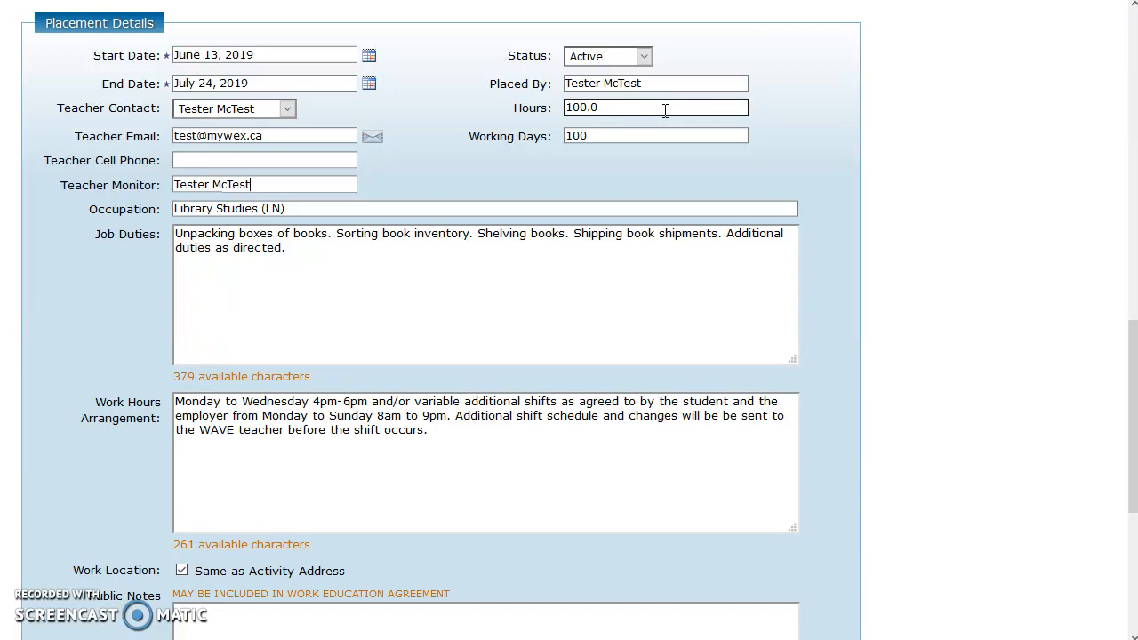
click(263, 109)
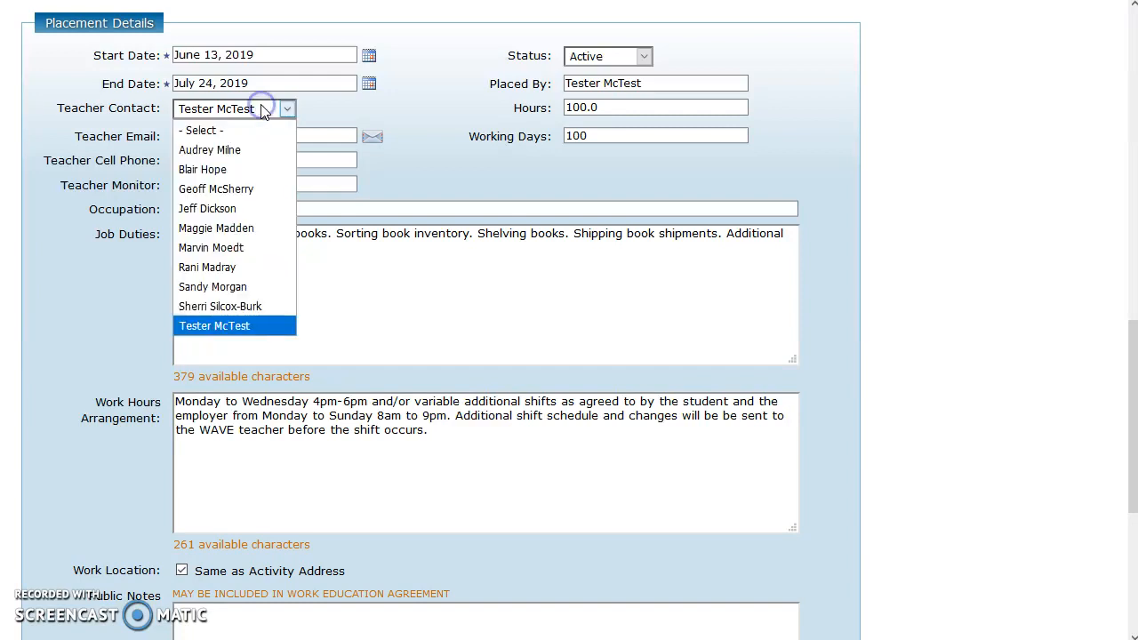
click(340, 112)
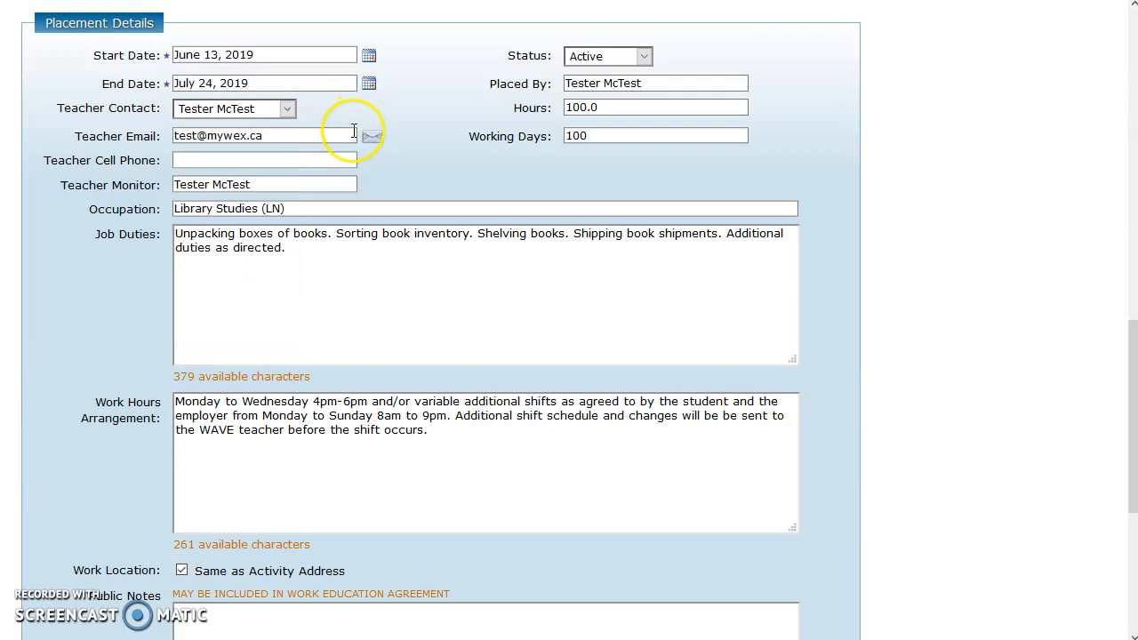
click(316, 154)
click(269, 158)
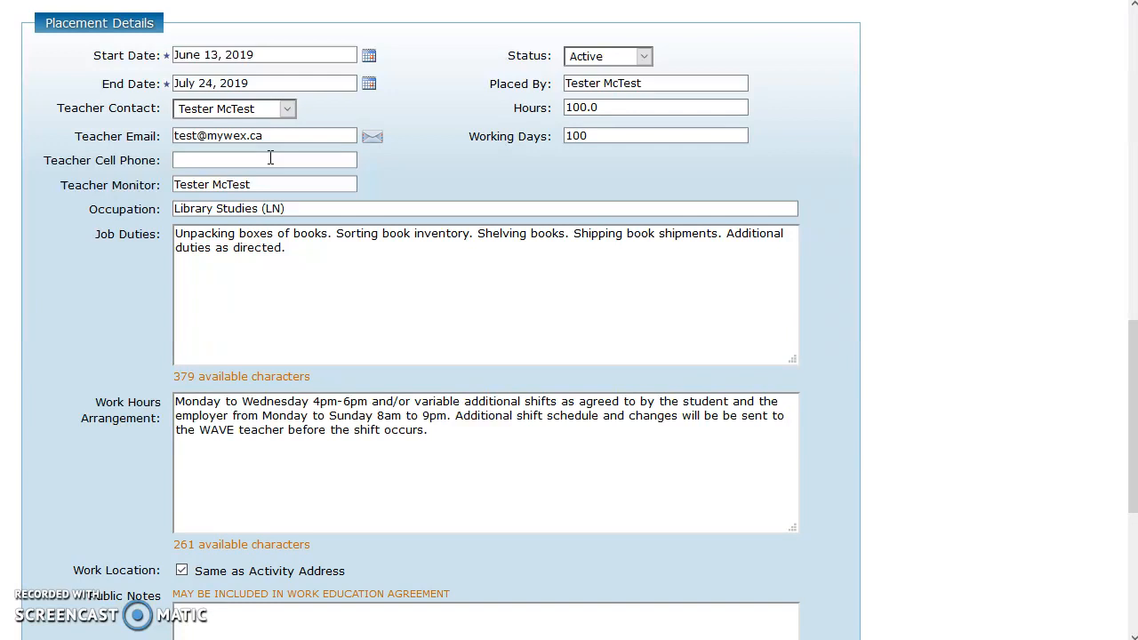
click(268, 185)
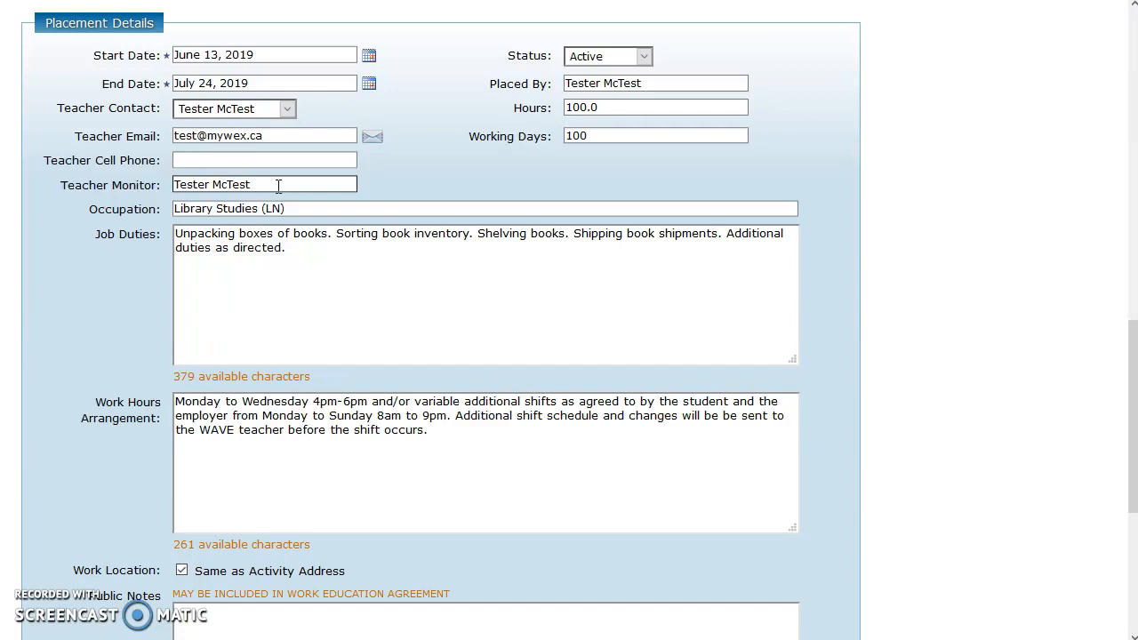
click(297, 207)
click(325, 243)
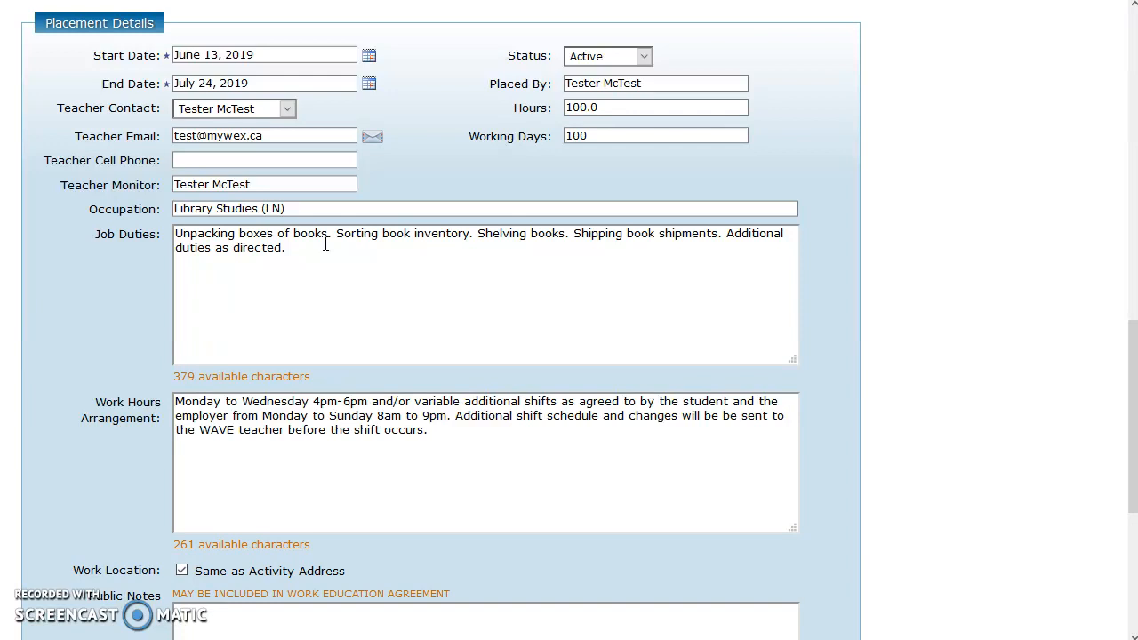
click(445, 263)
click(483, 469)
Try a separate work location by clearing Same as Activity Address, and re-enable that option.
scroll(472, 417, down, 2)
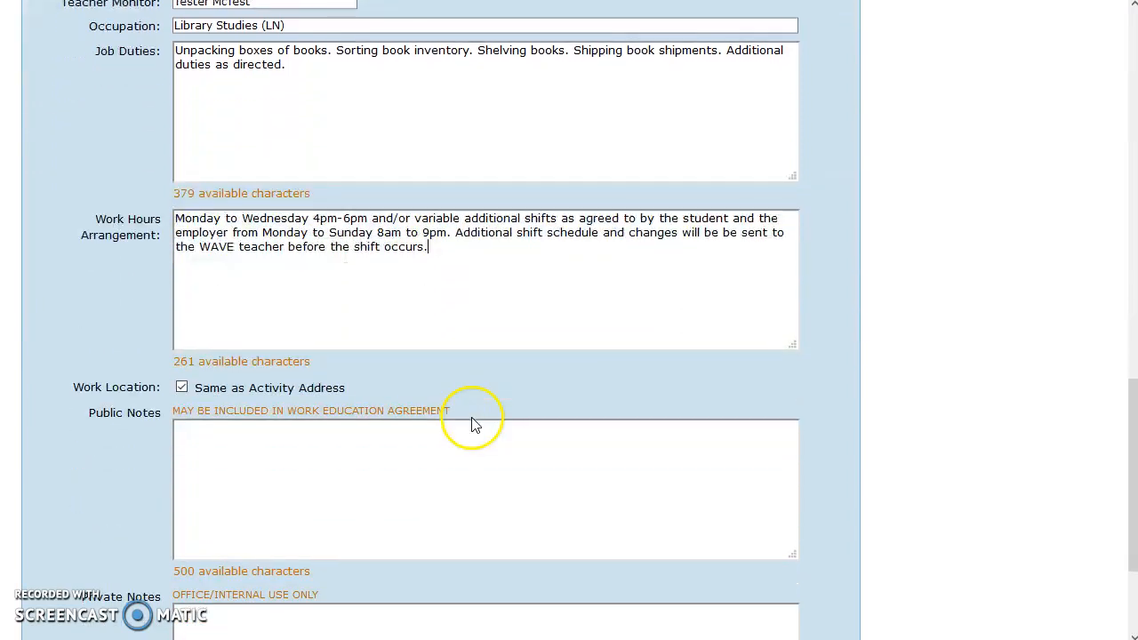
scroll(472, 424, down, 2)
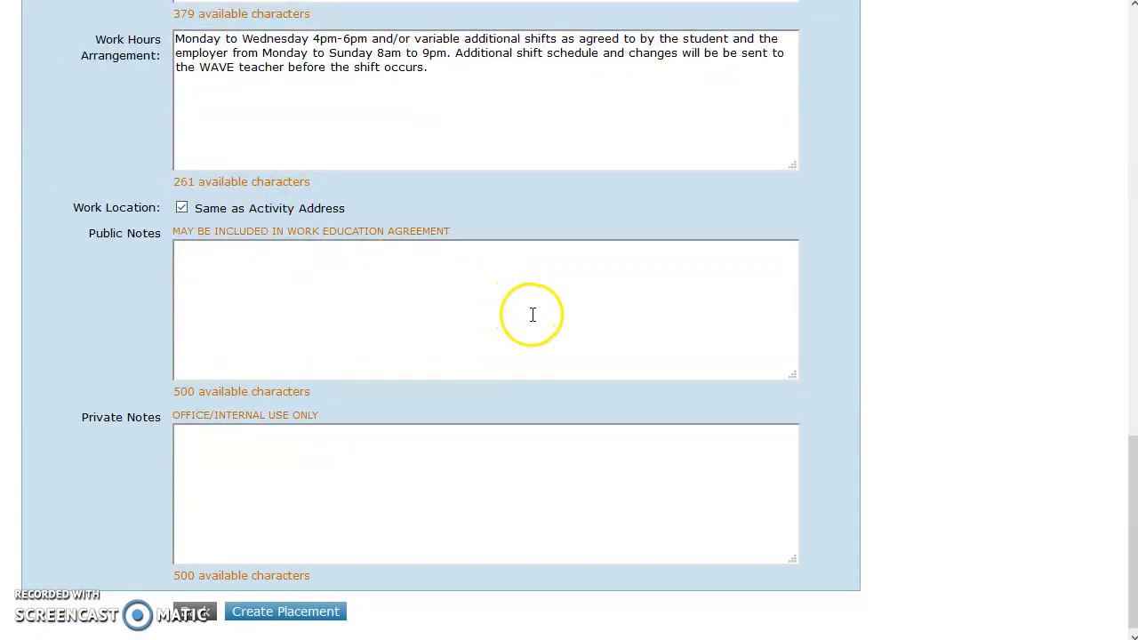
click(181, 208)
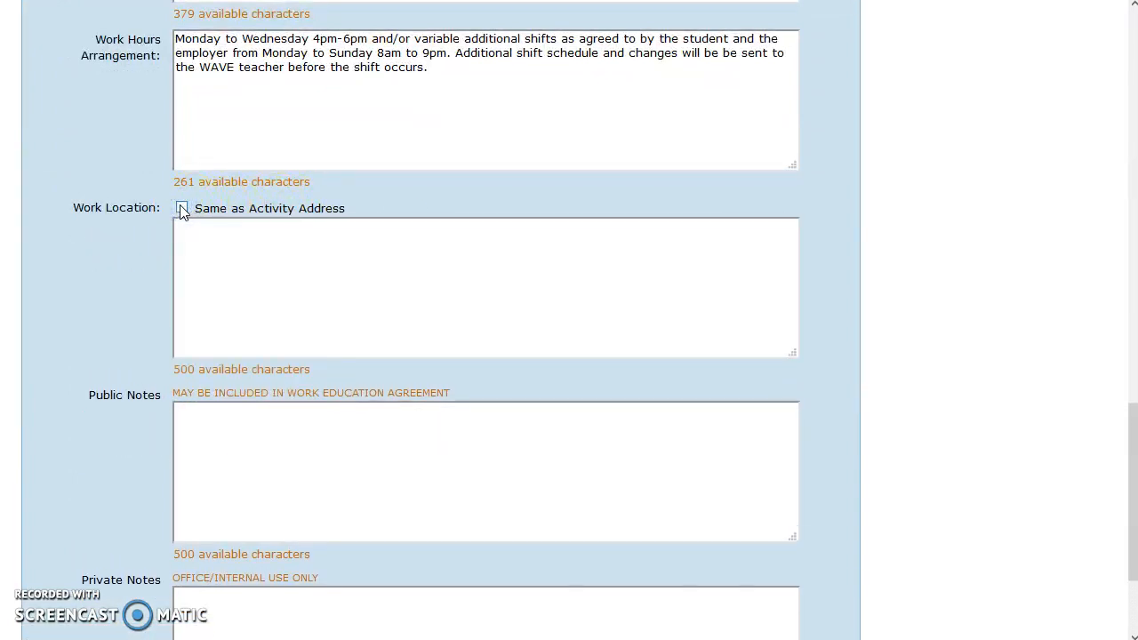
click(181, 209)
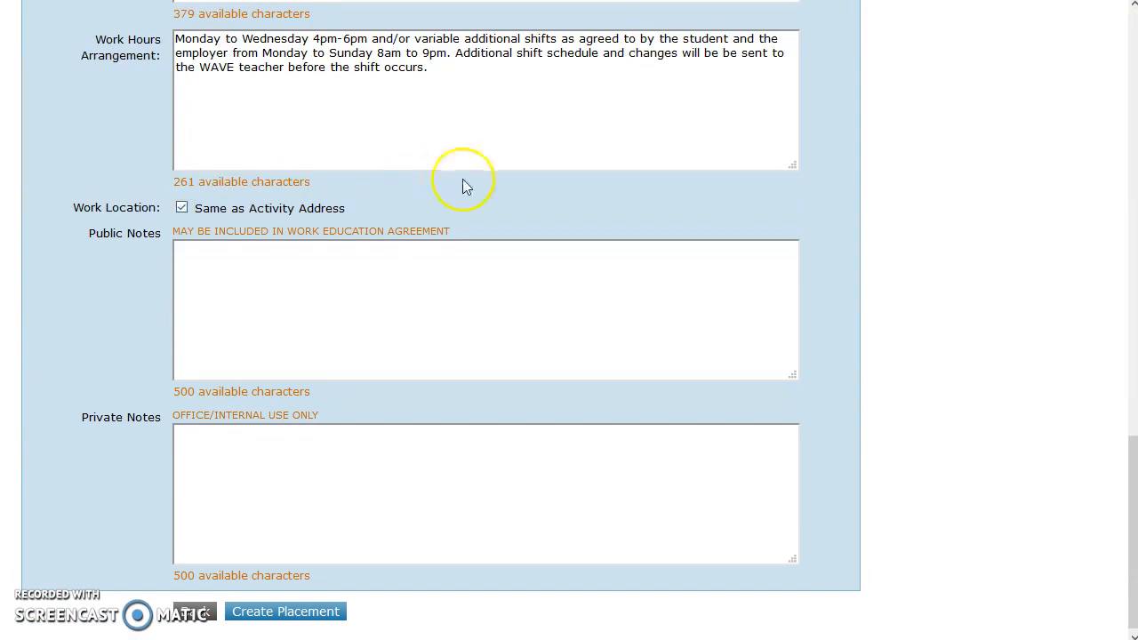
Check the completed placement form once more and create the placement.
scroll(496, 225, up, 1)
scroll(497, 230, up, 10)
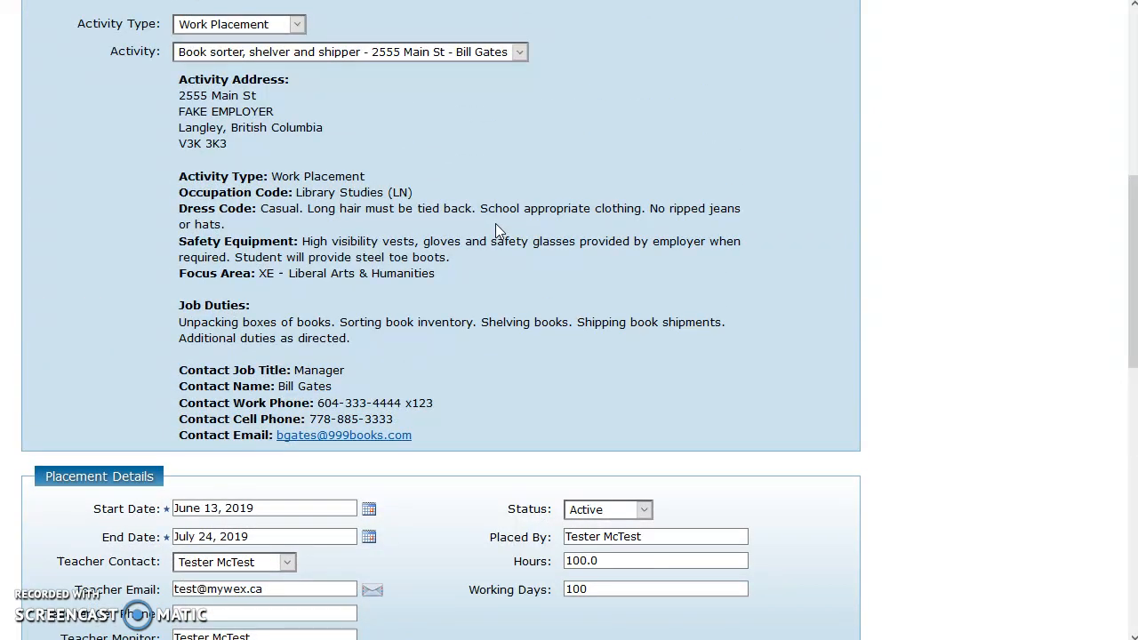
scroll(495, 223, down, 10)
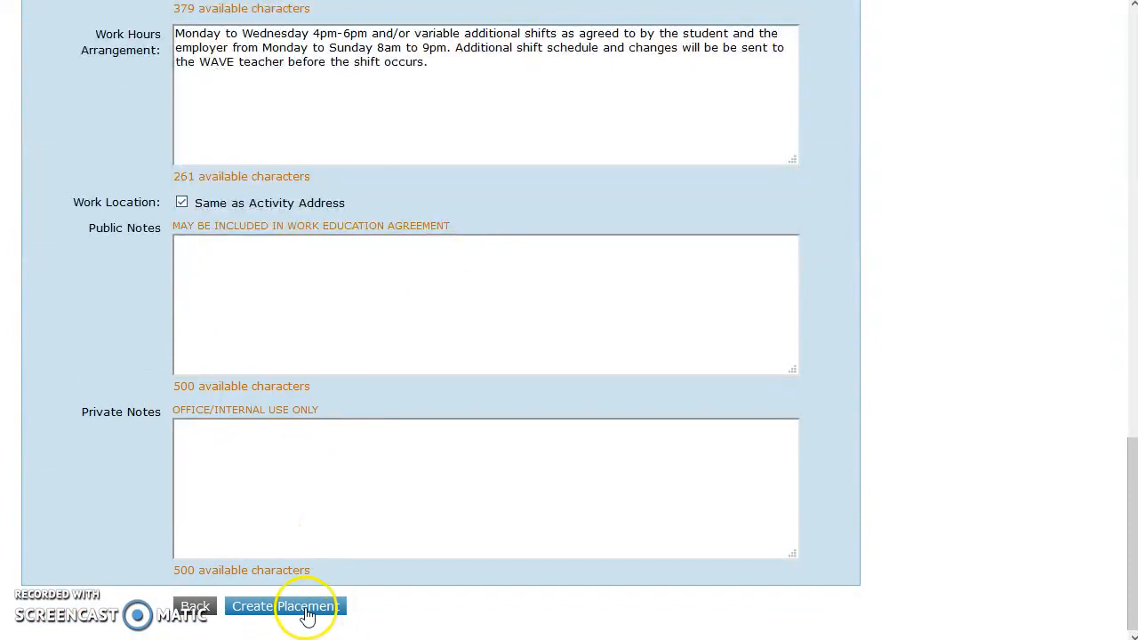
click(306, 613)
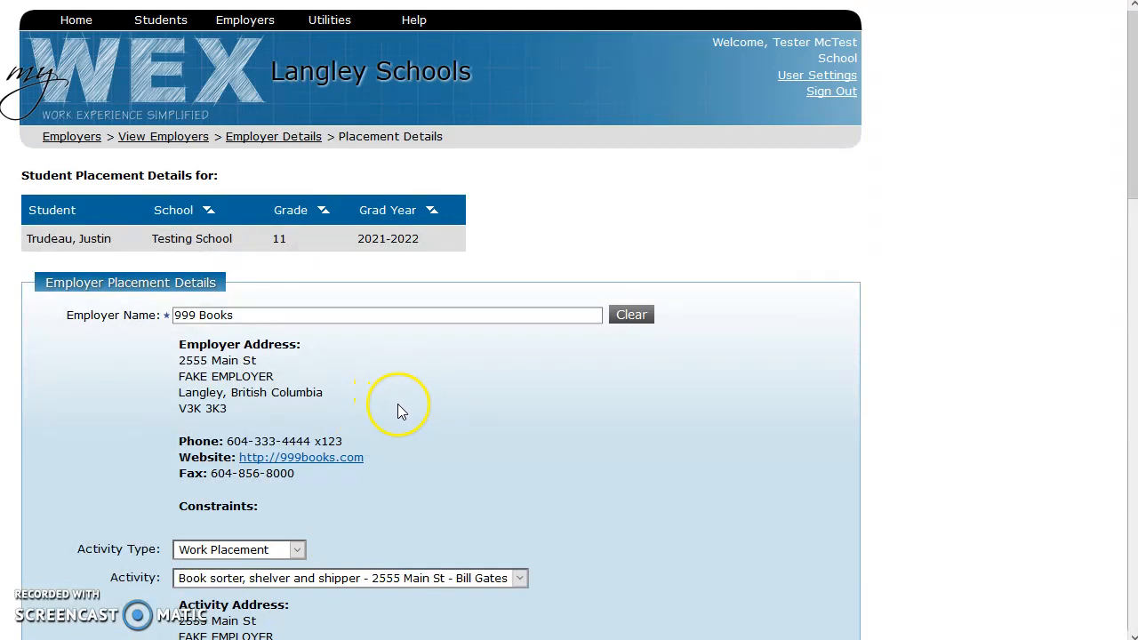
Choose Langley WP5 as the print option in the placement details and open the generated work agreement.
scroll(190, 412, down, 2)
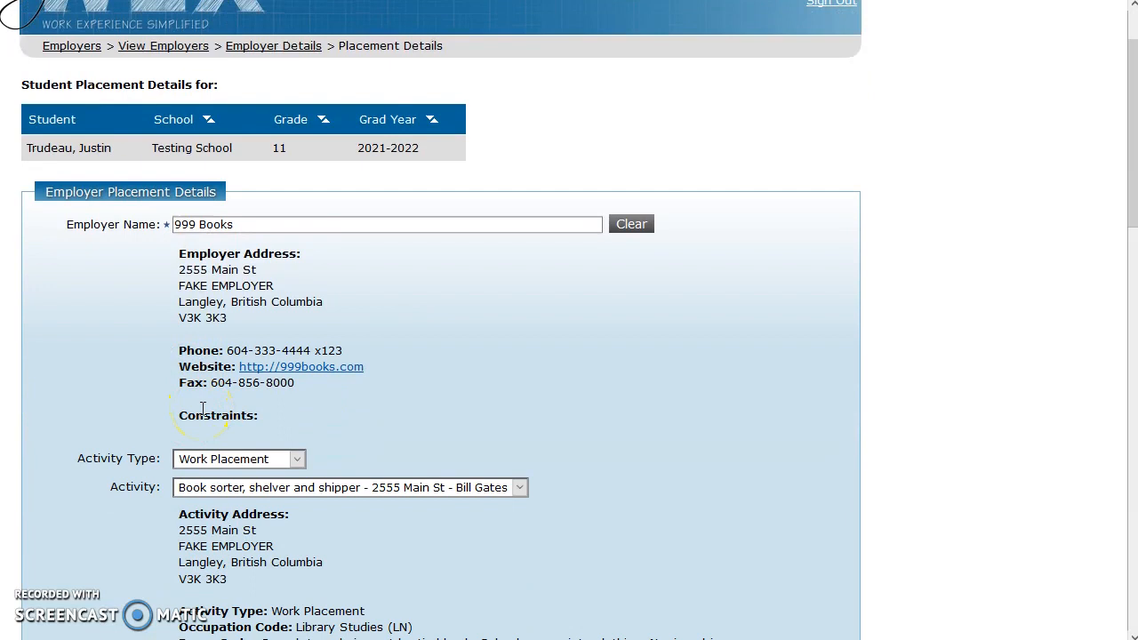
scroll(203, 408, down, 6)
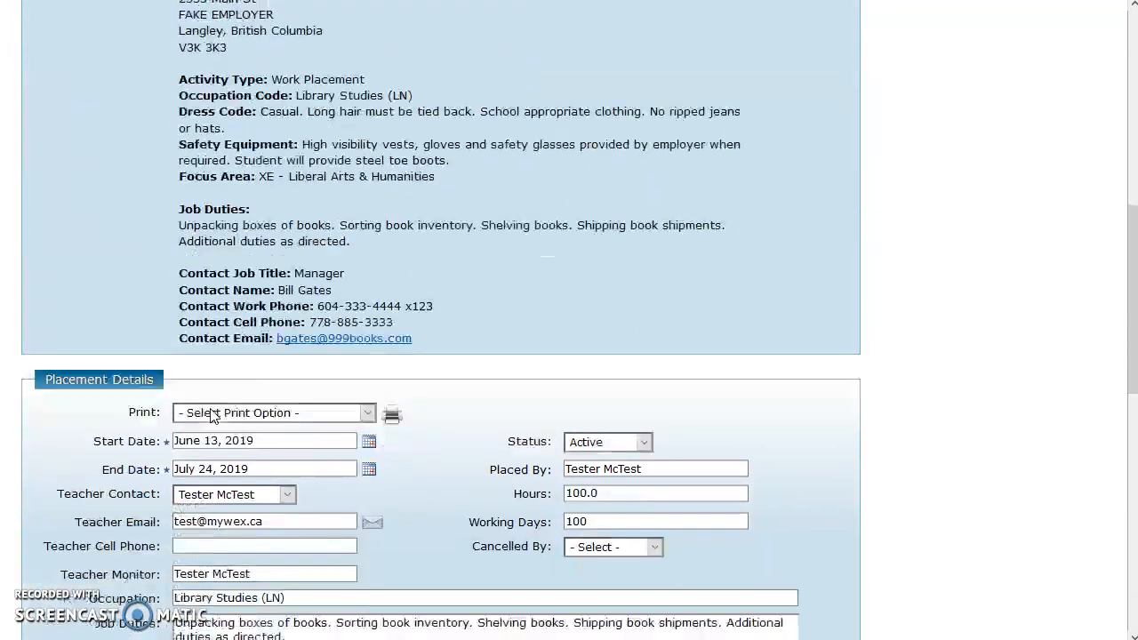
scroll(212, 416, down, 2)
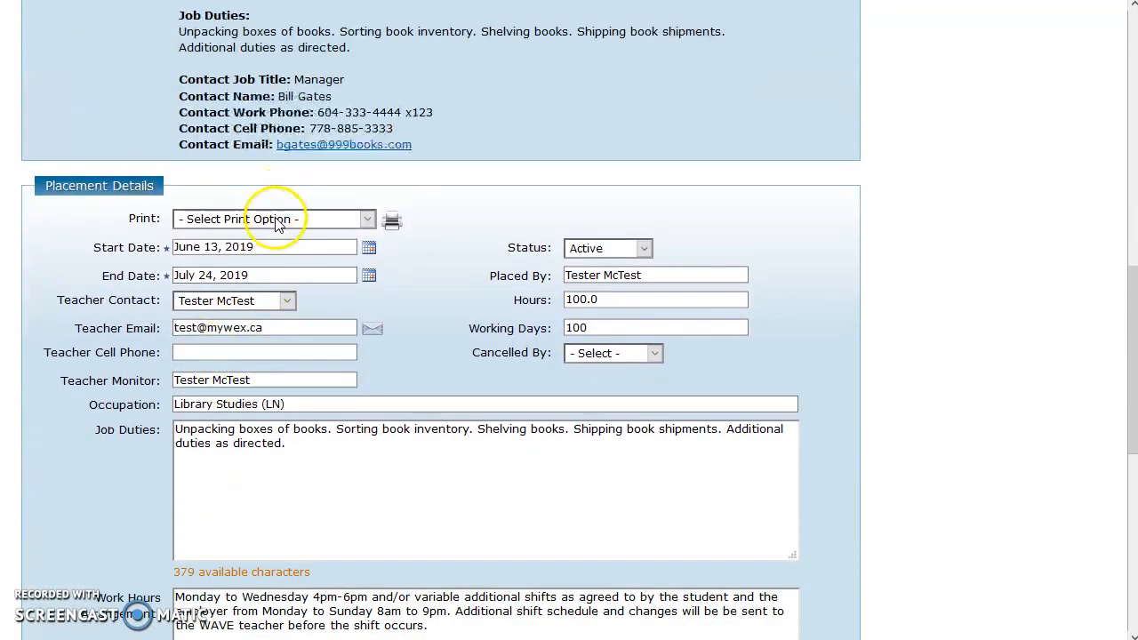
click(278, 222)
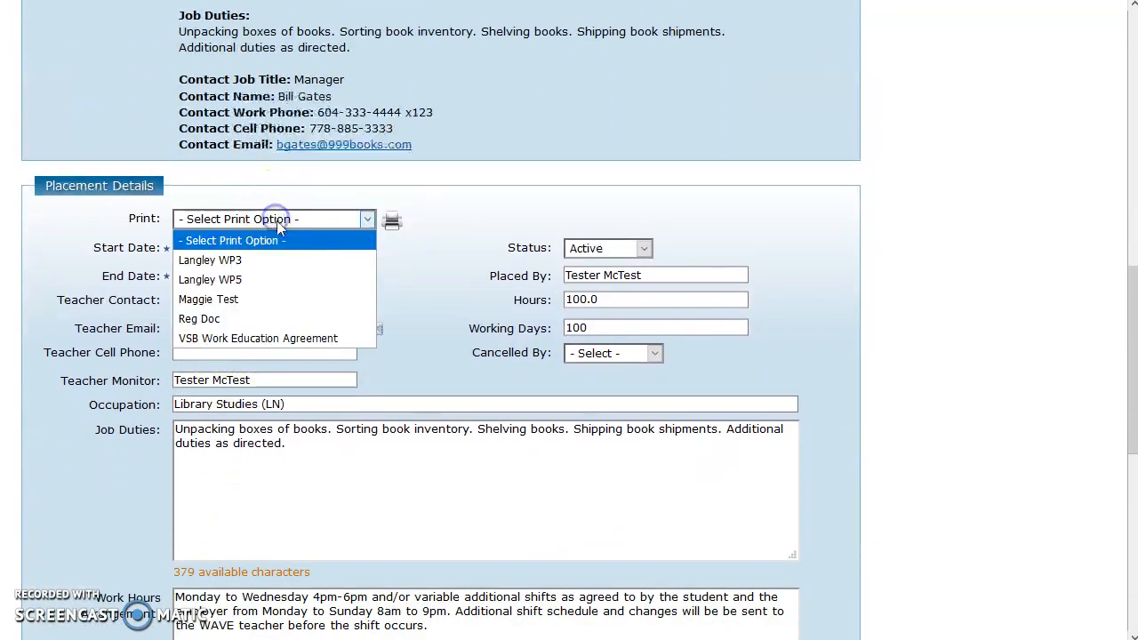
click(293, 281)
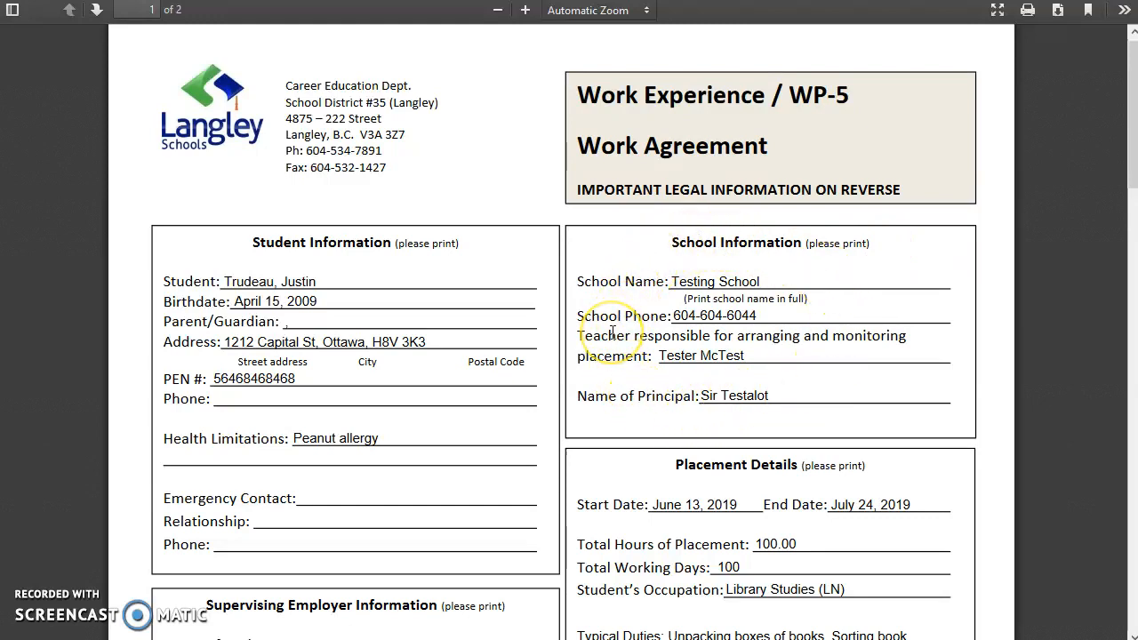
Examine the WP-5 agreement's employer information, placement details, signatures, copy distribution and second-page terms, and return to its beginning.
scroll(612, 333, down, 8)
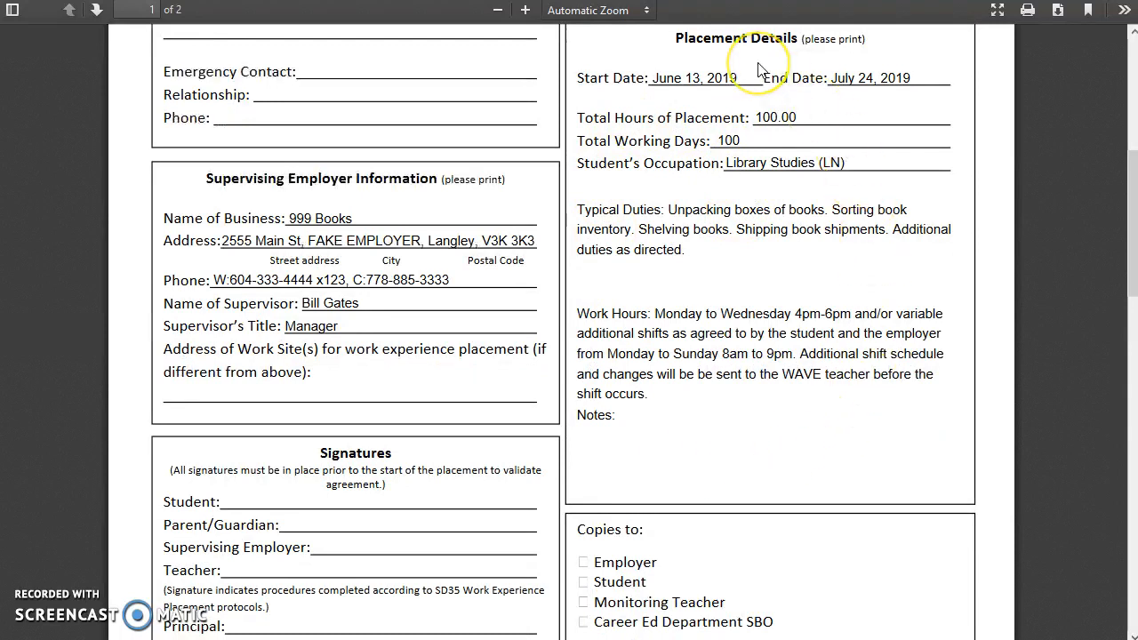
scroll(380, 264, down, 3)
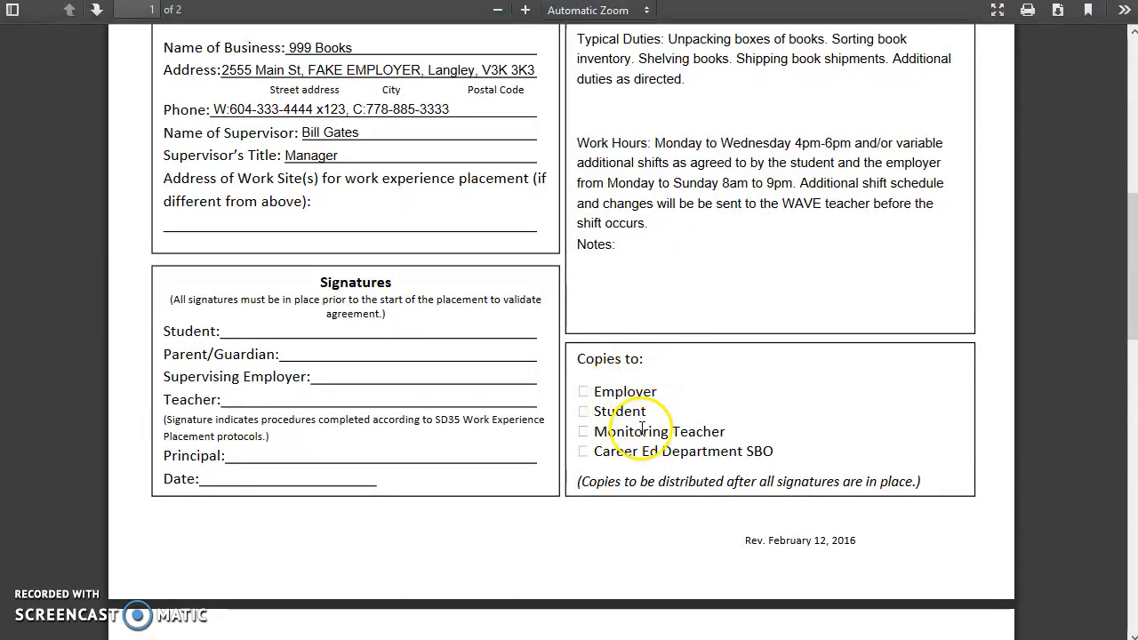
scroll(693, 485, down, 6)
click(691, 483)
scroll(693, 483, up, 3)
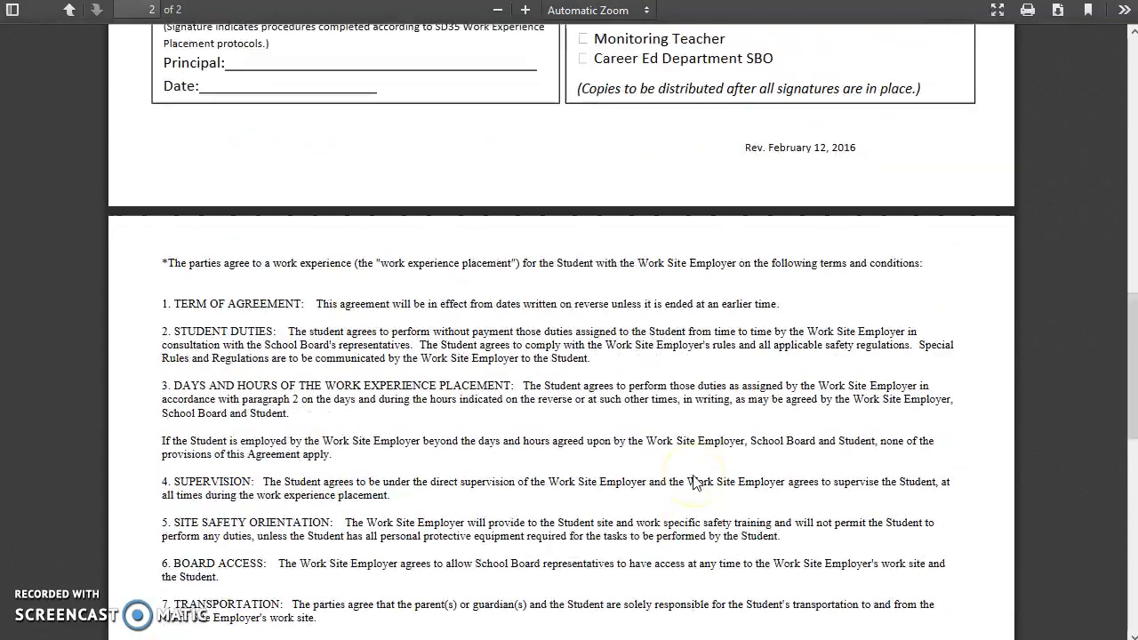
click(693, 463)
scroll(697, 455, up, 3)
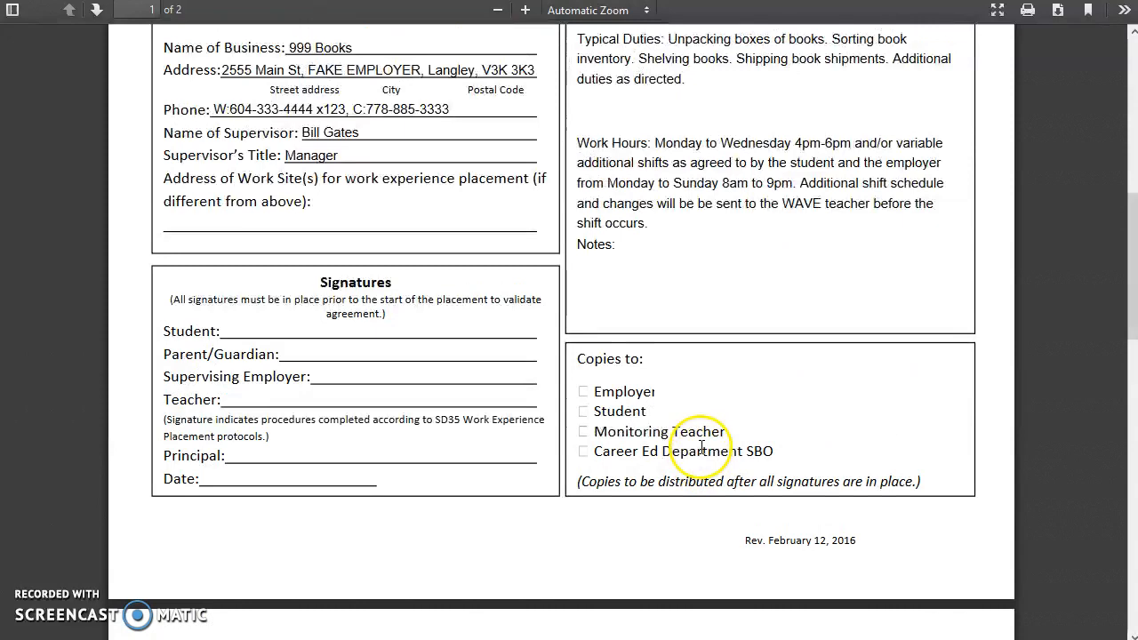
scroll(701, 447, down, 4)
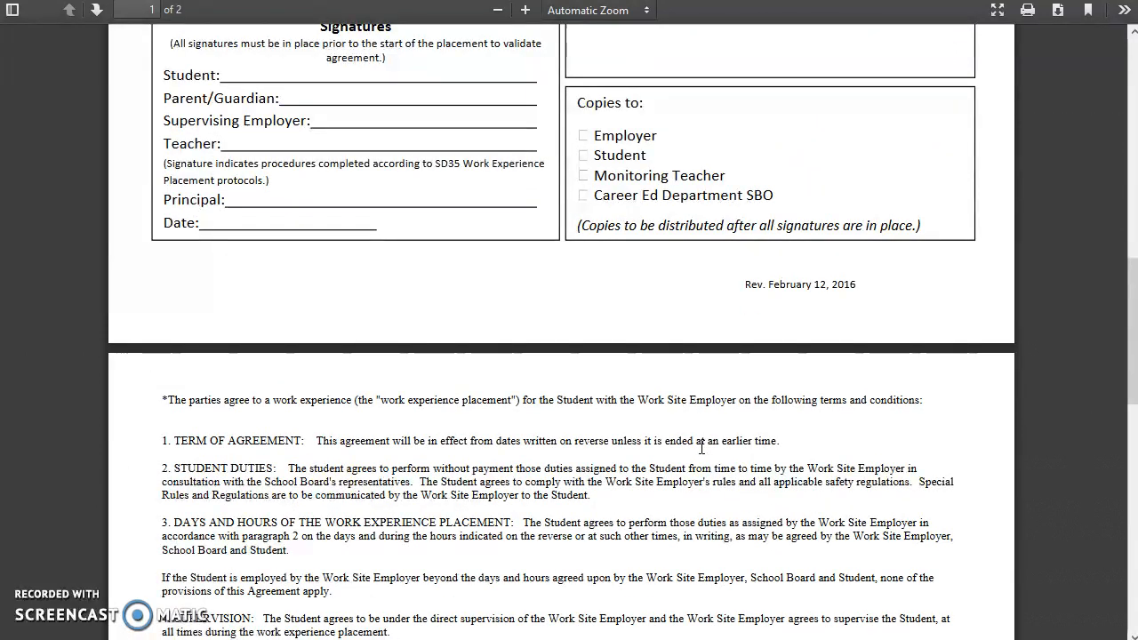
scroll(702, 447, down, 2)
scroll(701, 447, up, 2)
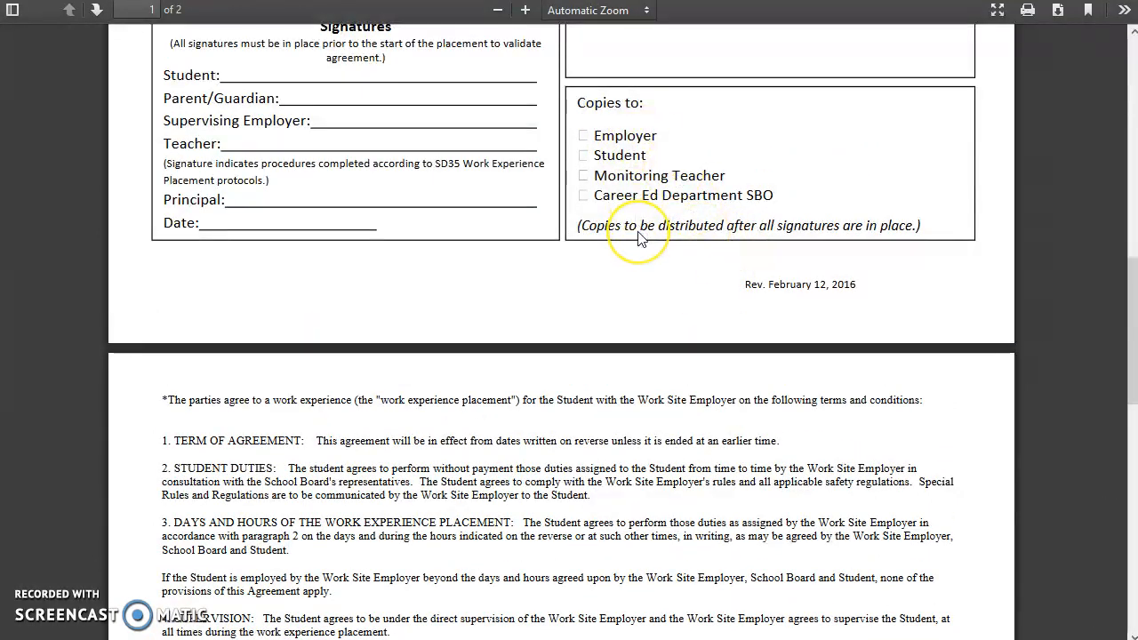
key(Home)
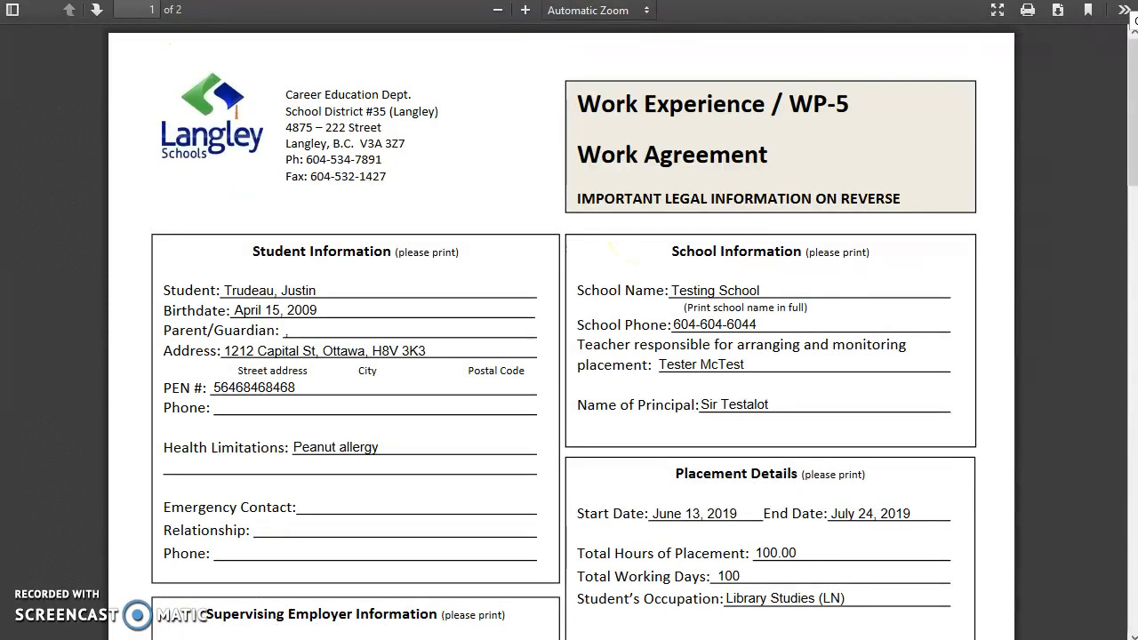